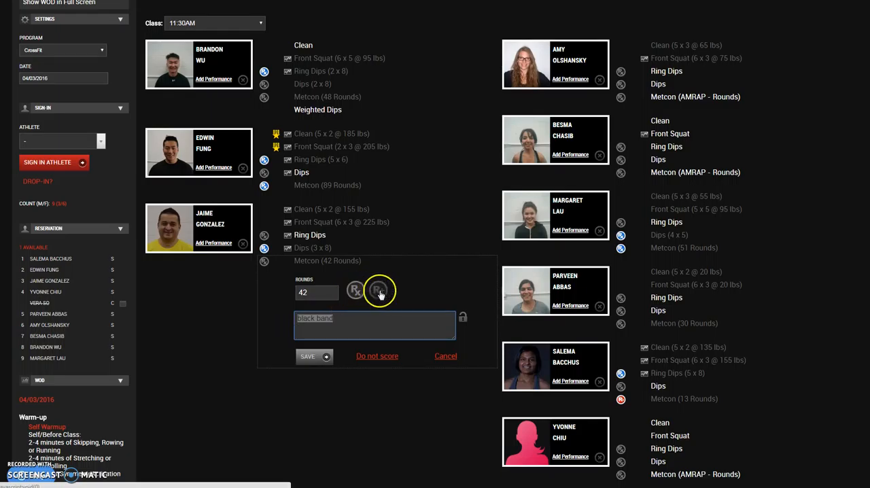
- Open the first male athlete's Metcon result in the 11:30AM class and review the comment stored with the score
{"action": "left_click", "coordinate": [234, 363]}
{"action": "left_click", "coordinate": [329, 97]}
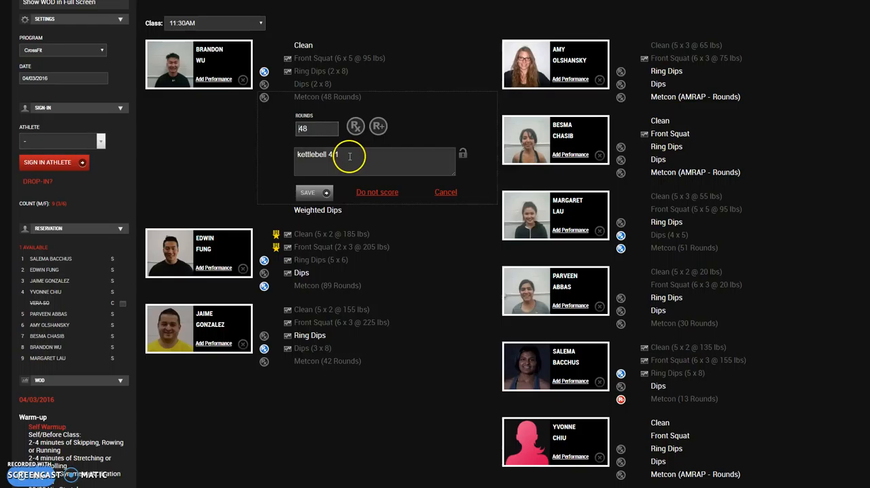
{"action": "left_click_drag", "start_coordinate": [350, 157], "coordinate": [291, 152]}
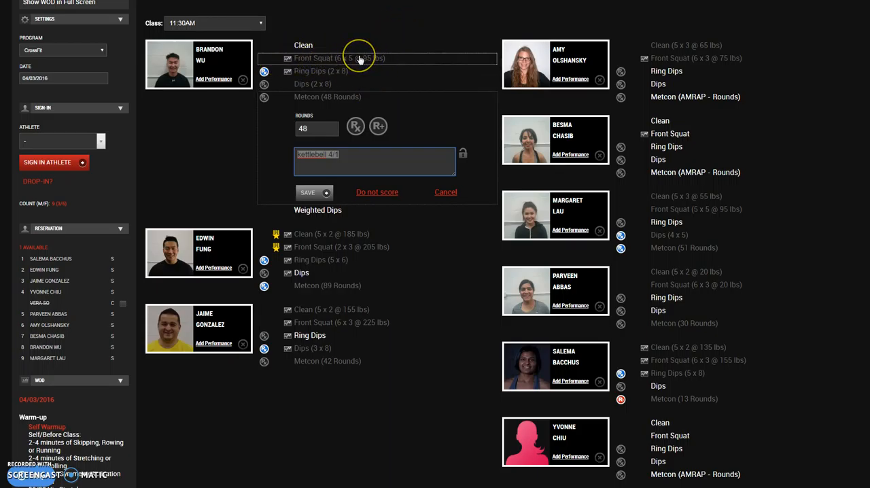
{"action": "left_click", "coordinate": [360, 162]}
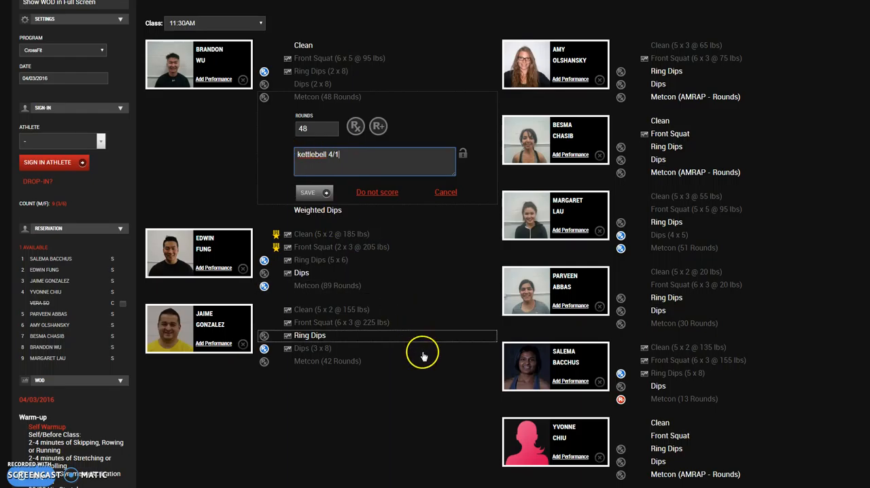
{"action": "scroll", "coordinate": [421, 350], "scroll_direction": "down", "scroll_amount": 3}
{"action": "scroll", "coordinate": [427, 336], "scroll_direction": "up", "scroll_amount": 4}
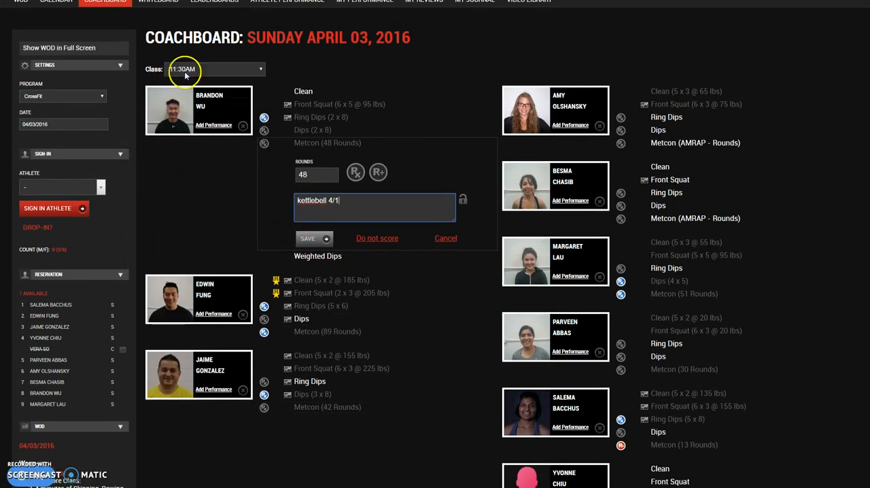
- Switch the coachboard to 04/11/2016 and show the Noon class
{"action": "left_click", "coordinate": [48, 123]}
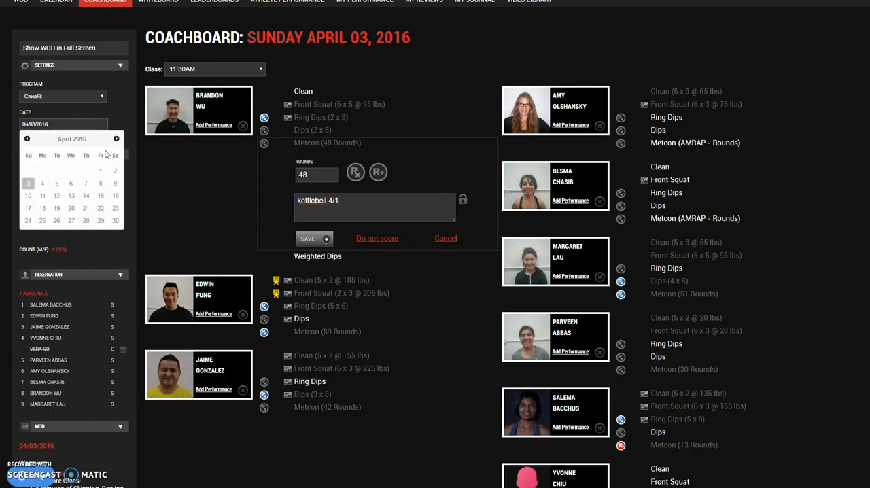
{"action": "left_click", "coordinate": [46, 195]}
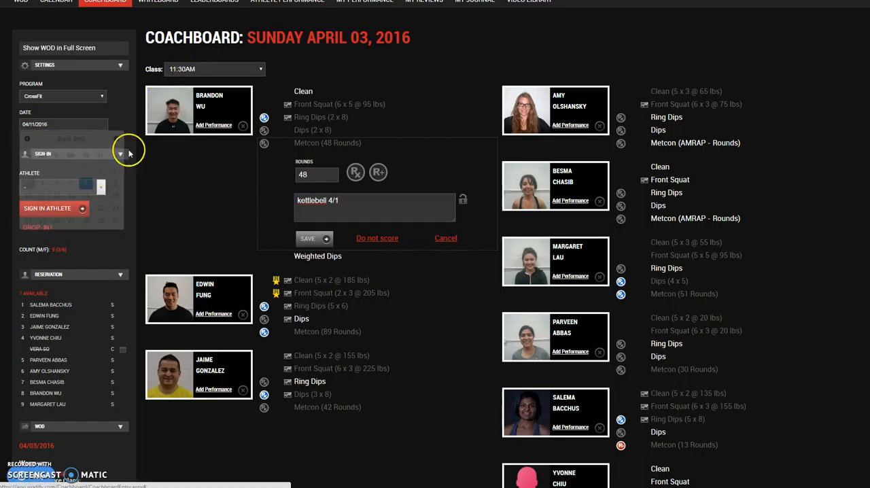
{"action": "left_click", "coordinate": [186, 68]}
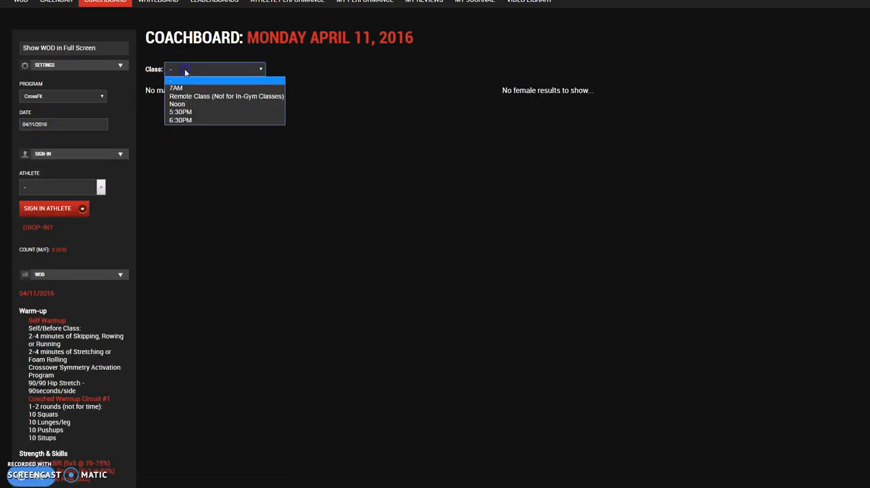
{"action": "left_click", "coordinate": [182, 103]}
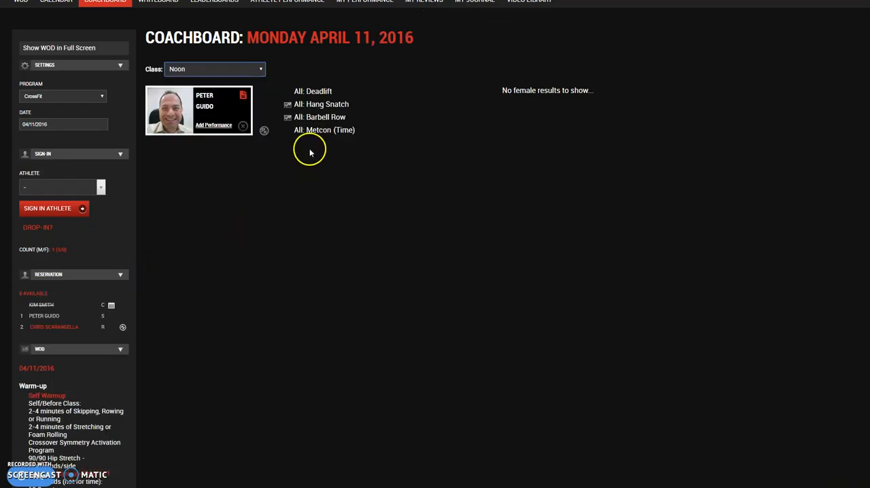
- Open the time entry for the athlete's Metcon and check it against the Metcon description in the day's WOD
{"action": "left_click", "coordinate": [319, 130]}
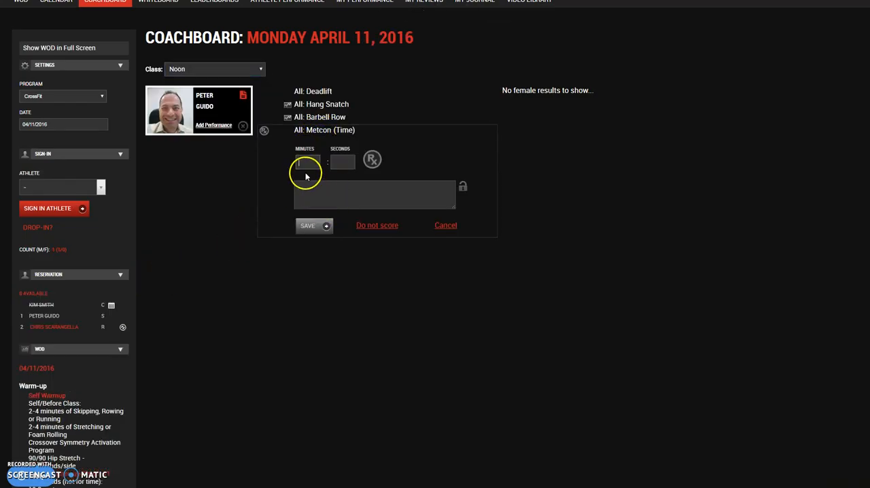
{"action": "left_click", "coordinate": [341, 159]}
{"action": "left_click", "coordinate": [299, 165]}
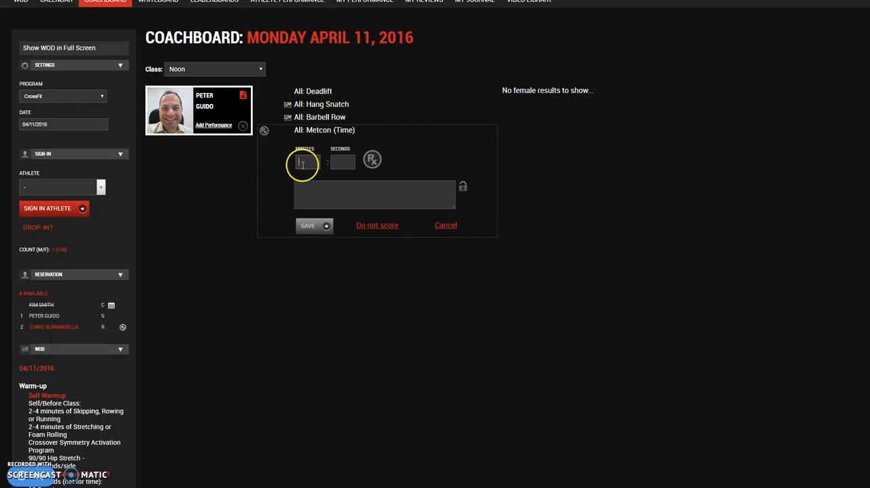
{"action": "scroll", "coordinate": [233, 205], "scroll_direction": "down", "scroll_amount": 3}
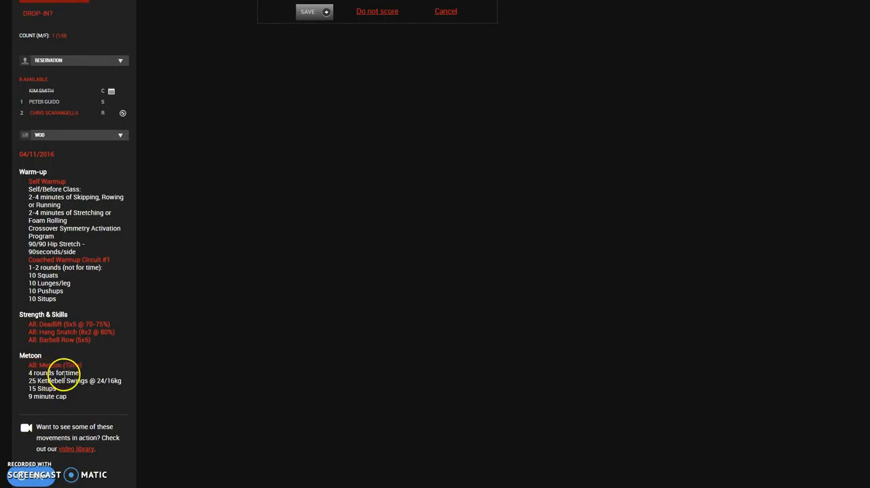
{"action": "scroll", "coordinate": [227, 338], "scroll_direction": "up", "scroll_amount": 3}
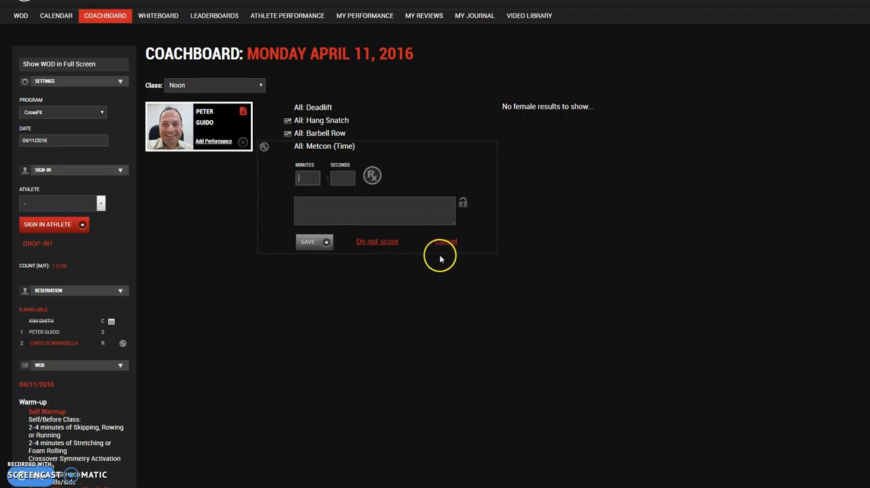
{"action": "scroll", "coordinate": [299, 322], "scroll_direction": "down", "scroll_amount": 3}
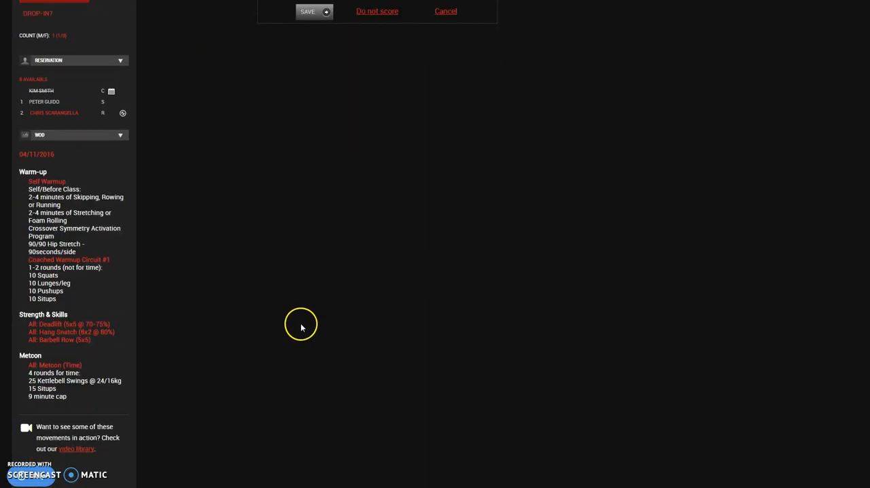
{"action": "scroll", "coordinate": [351, 322], "scroll_direction": "up", "scroll_amount": 4}
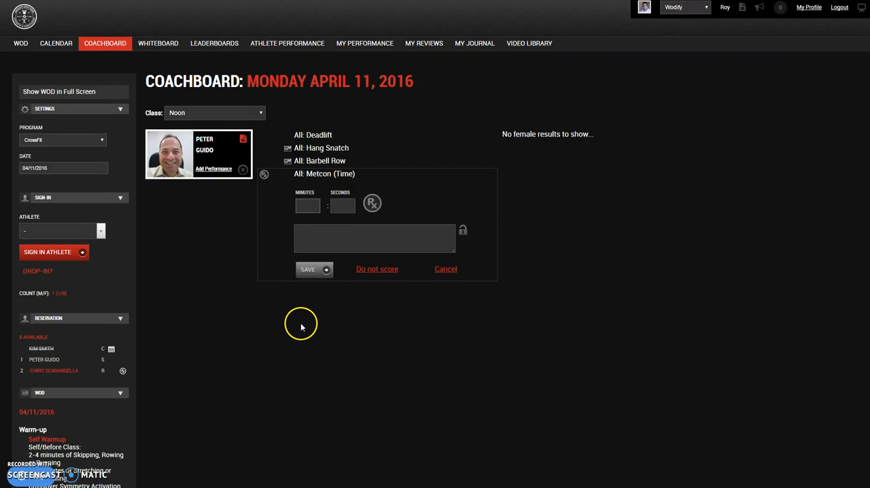
- Switch the coachboard to 04/04/2016 and view the Noon class results
{"action": "left_click", "coordinate": [40, 168]}
{"action": "left_click", "coordinate": [41, 228]}
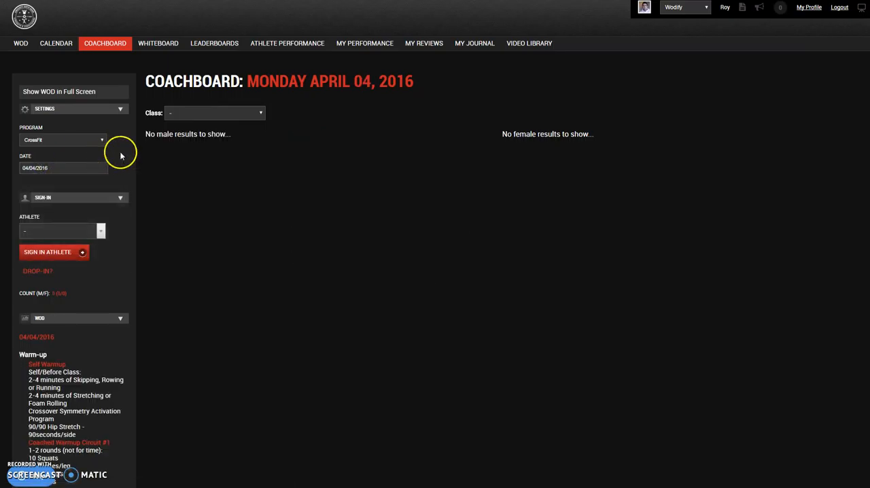
{"action": "left_click", "coordinate": [170, 112]}
{"action": "left_click", "coordinate": [172, 146]}
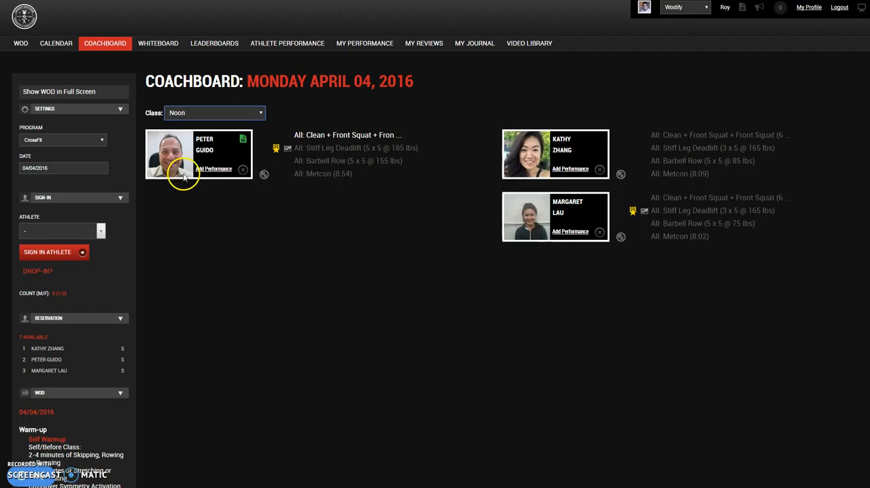
{"action": "left_click", "coordinate": [186, 113]}
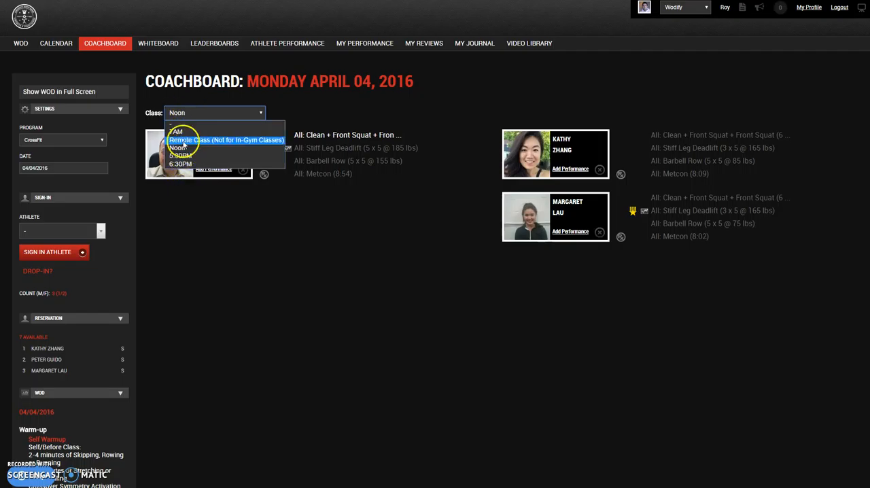
- Switch the coachboard to 04/07/2016, show the Noon class and check the Metcon description in the day's WOD
{"action": "left_click", "coordinate": [96, 168]}
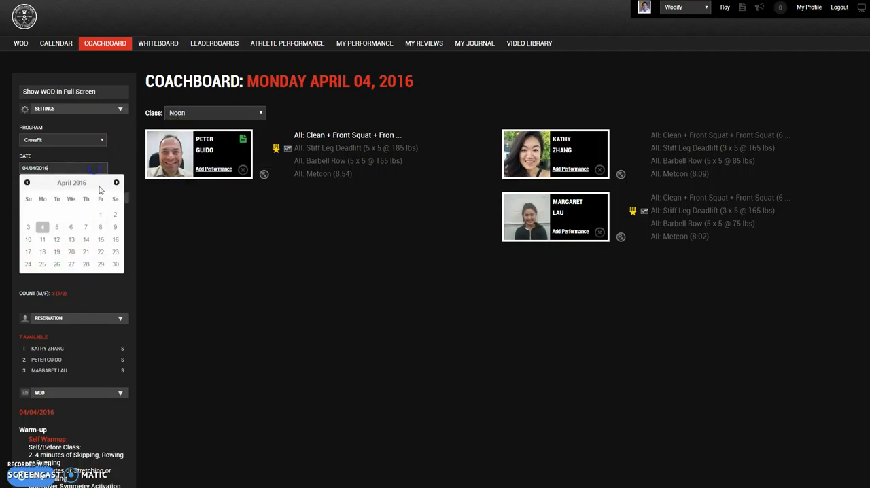
{"action": "left_click", "coordinate": [85, 226]}
{"action": "left_click", "coordinate": [193, 114]}
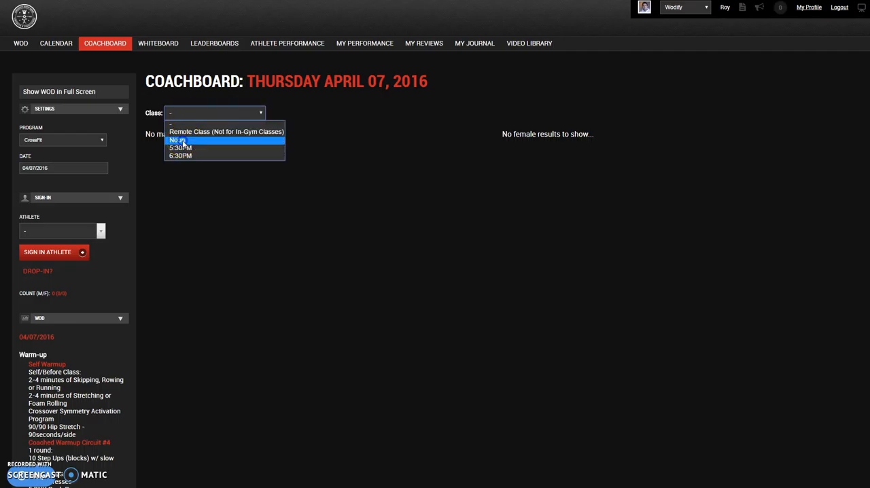
{"action": "left_click", "coordinate": [182, 140]}
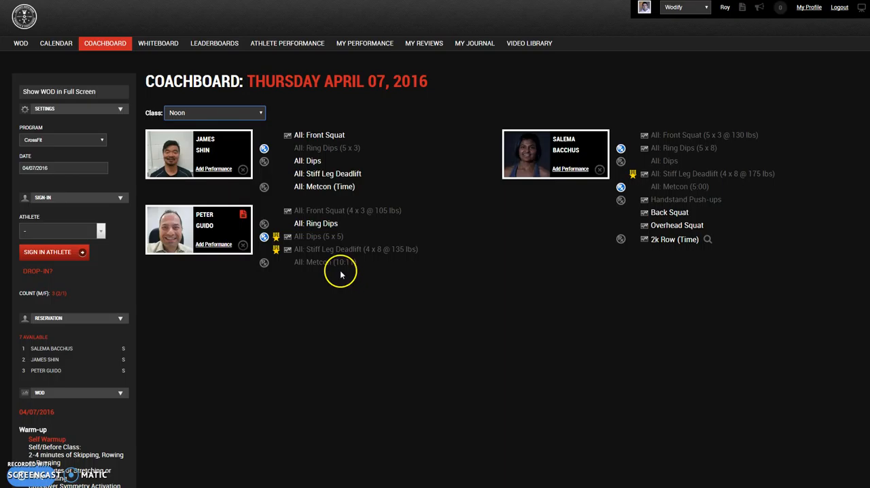
{"action": "scroll", "coordinate": [167, 360], "scroll_direction": "down", "scroll_amount": 5}
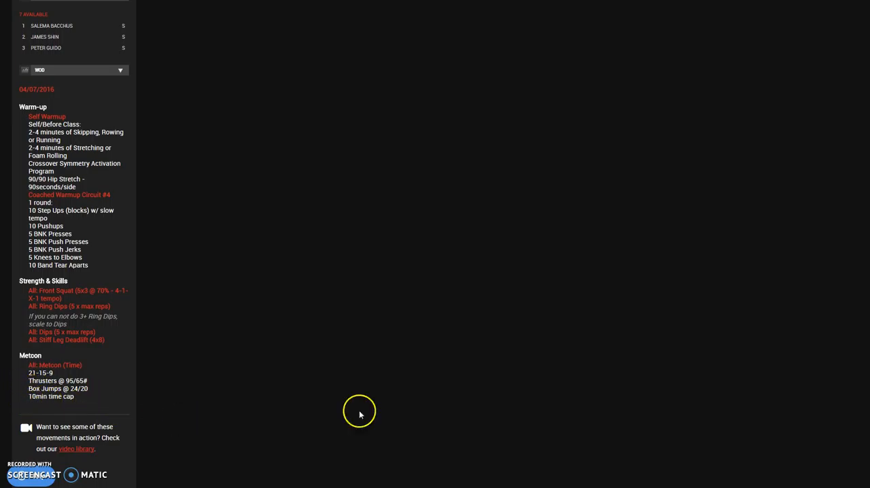
{"action": "scroll", "coordinate": [466, 386], "scroll_direction": "up", "scroll_amount": 5}
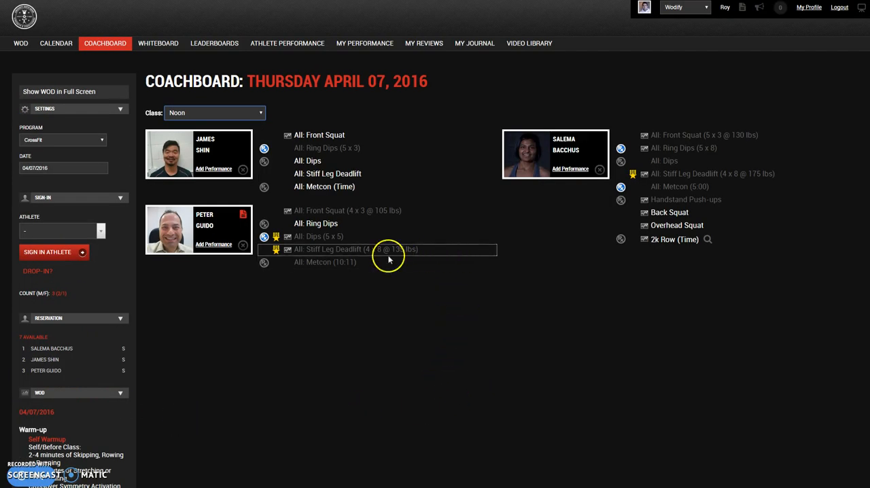
- Fill in 00 for the seconds of the female athlete's 5-minute Metcon time and save the result
{"action": "left_click", "coordinate": [699, 188]}
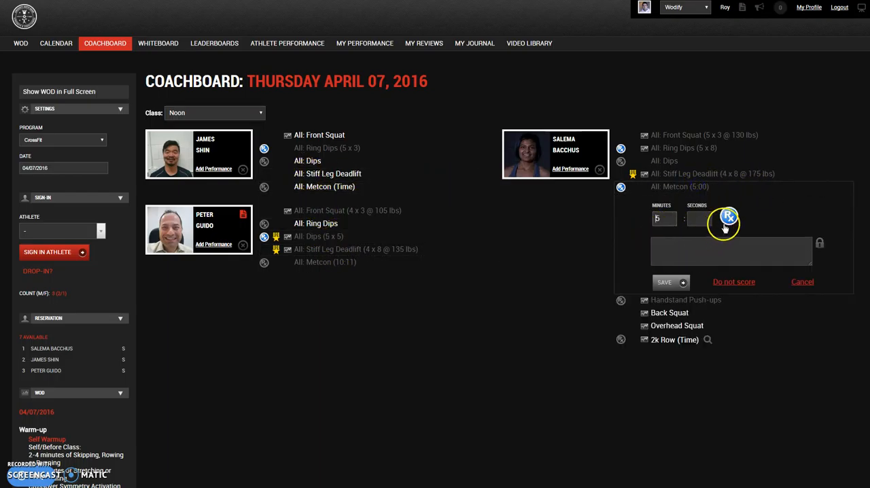
{"action": "left_click_drag", "start_coordinate": [668, 219], "coordinate": [656, 218]}
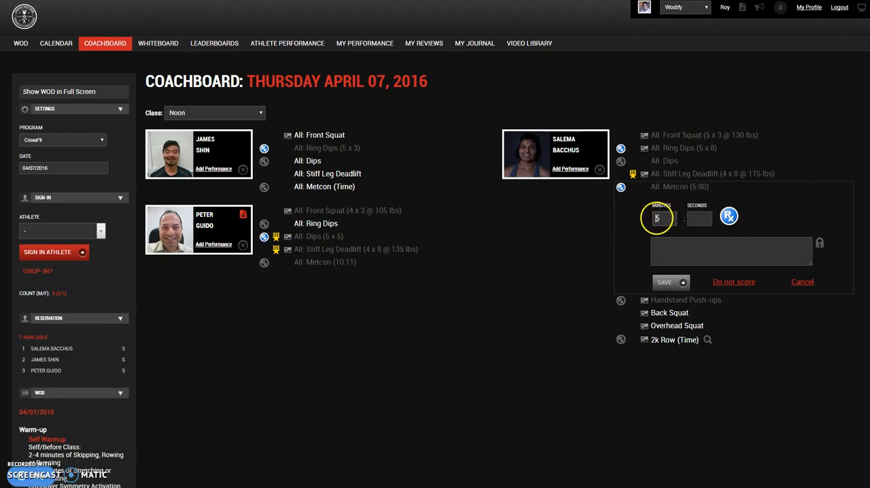
{"action": "left_click", "coordinate": [700, 219]}
{"action": "type", "text": "00"}
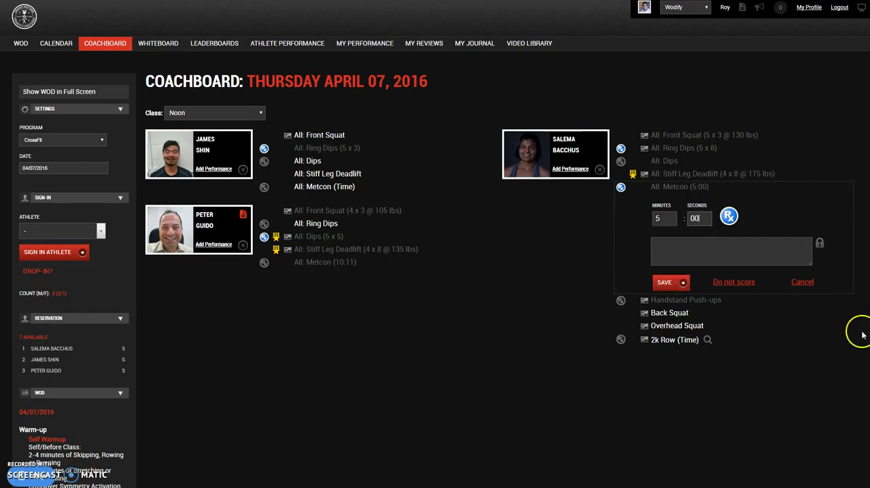
{"action": "left_click", "coordinate": [668, 284]}
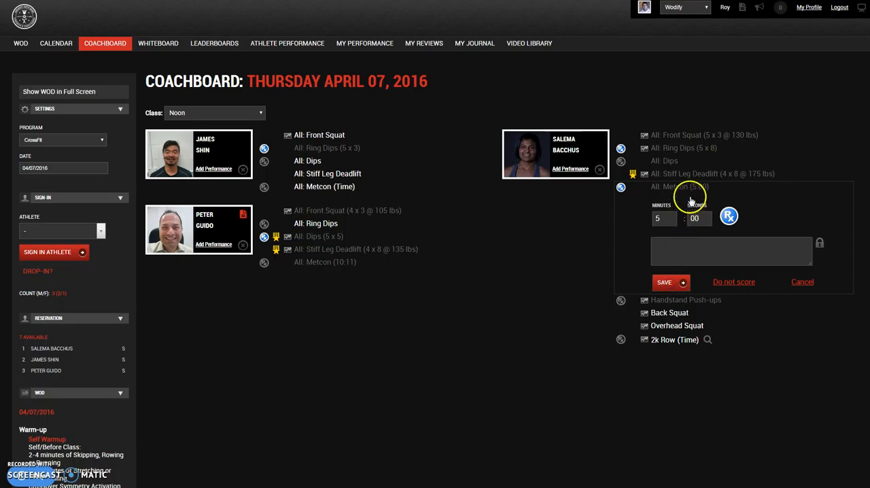
- Set the seconds of the female athlete's Metcon time to 01 and save the result
{"action": "left_click", "coordinate": [684, 227]}
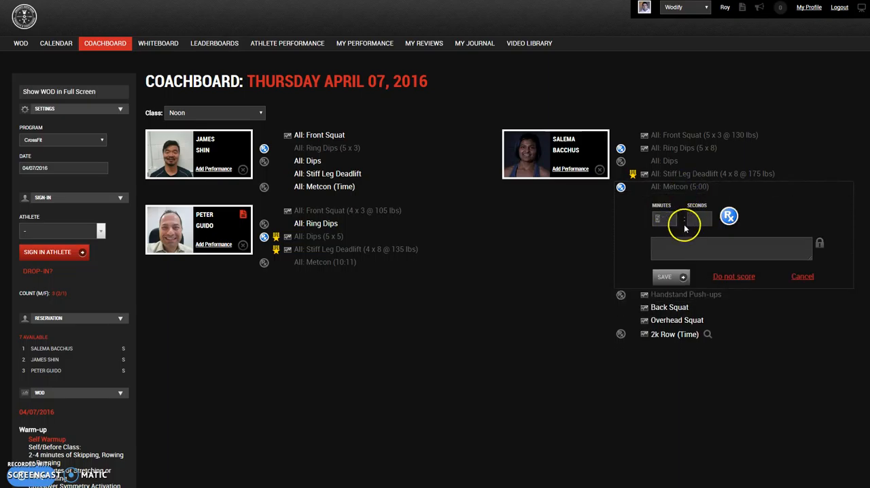
{"action": "type", "text": "01"}
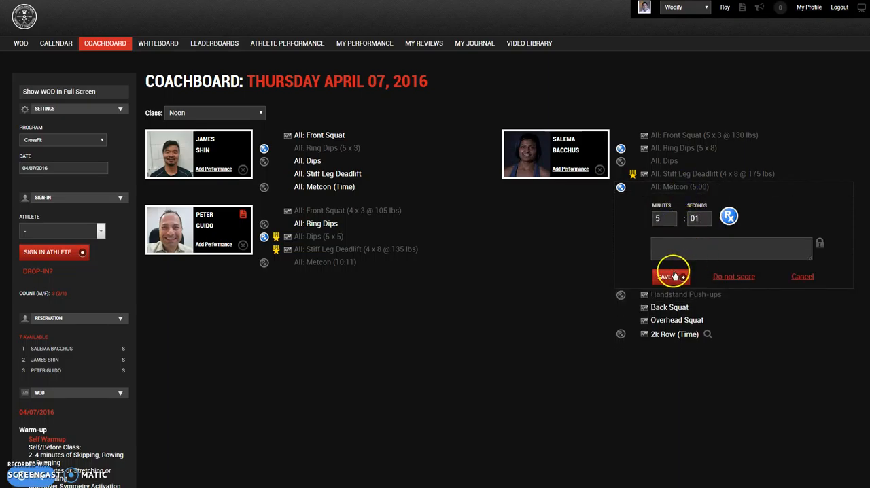
{"action": "left_click", "coordinate": [674, 277]}
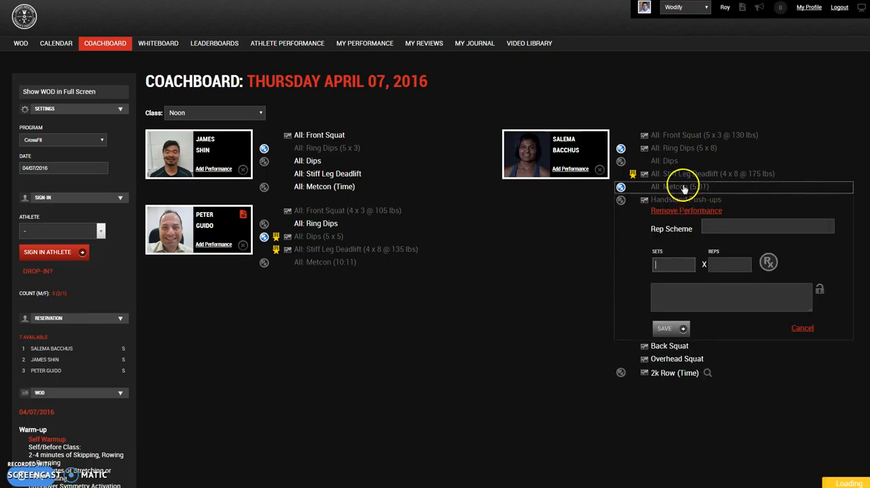
- Clear the seconds from the female athlete's Metcon time and save the result
{"action": "left_click", "coordinate": [698, 219]}
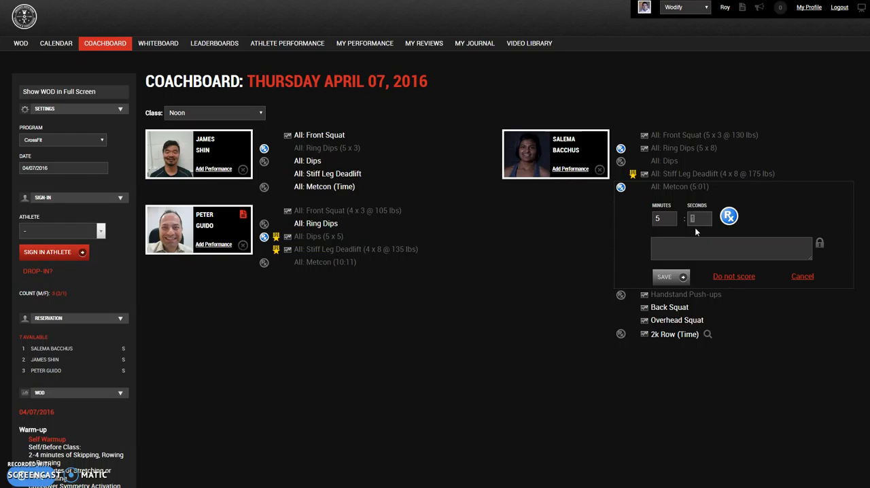
{"action": "left_click", "coordinate": [700, 220]}
{"action": "key", "text": "BackSpace"}
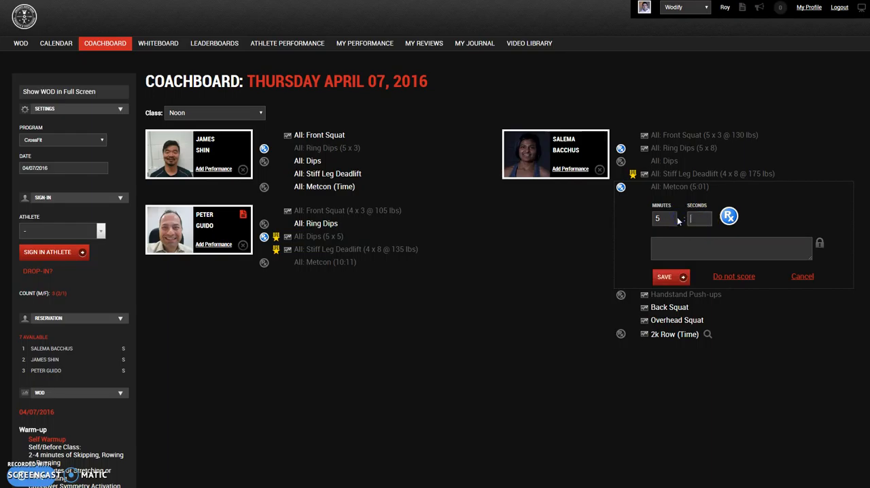
{"action": "left_click", "coordinate": [674, 276]}
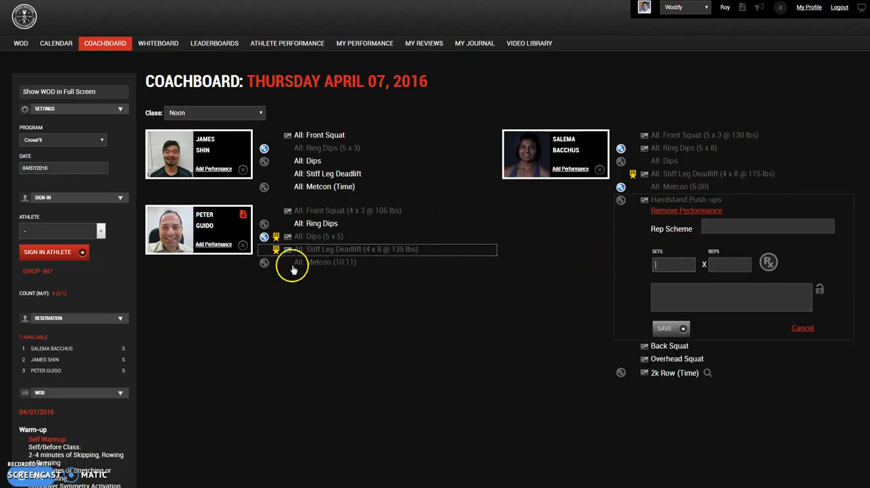
- Open the second male athlete's Metcon result and compare its time and comment with the workout's time cap
{"action": "left_click", "coordinate": [318, 262]}
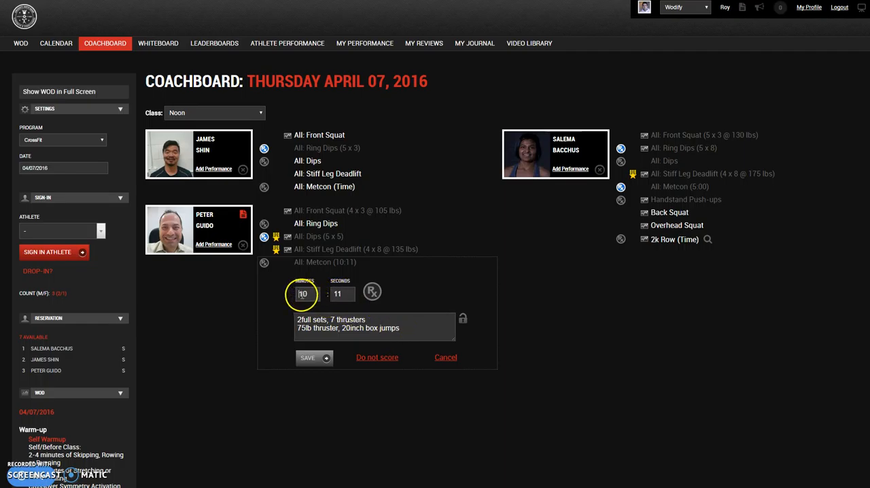
{"action": "scroll", "coordinate": [118, 370], "scroll_direction": "down", "scroll_amount": 4}
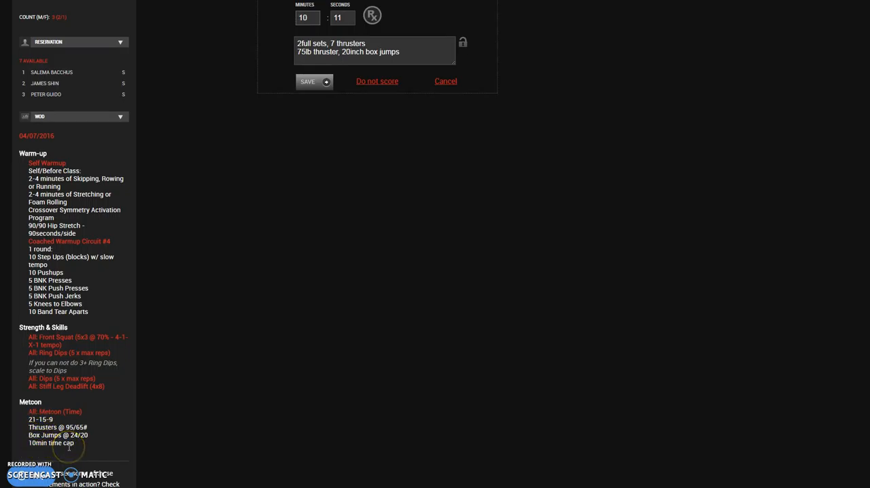
{"action": "scroll", "coordinate": [262, 360], "scroll_direction": "up", "scroll_amount": 3}
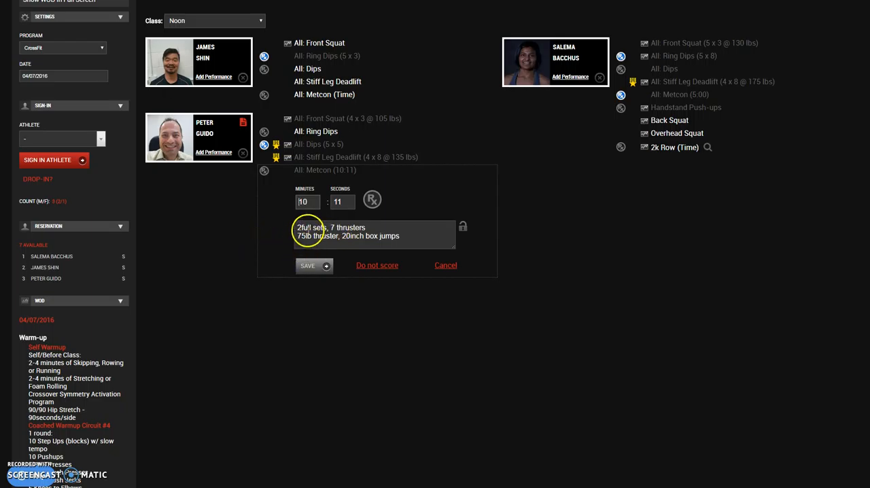
- Check the second male athlete's Metcon comment against the prescribed reps, weights and box heights, and close his result without saving
{"action": "scroll", "coordinate": [258, 269], "scroll_direction": "down", "scroll_amount": 3}
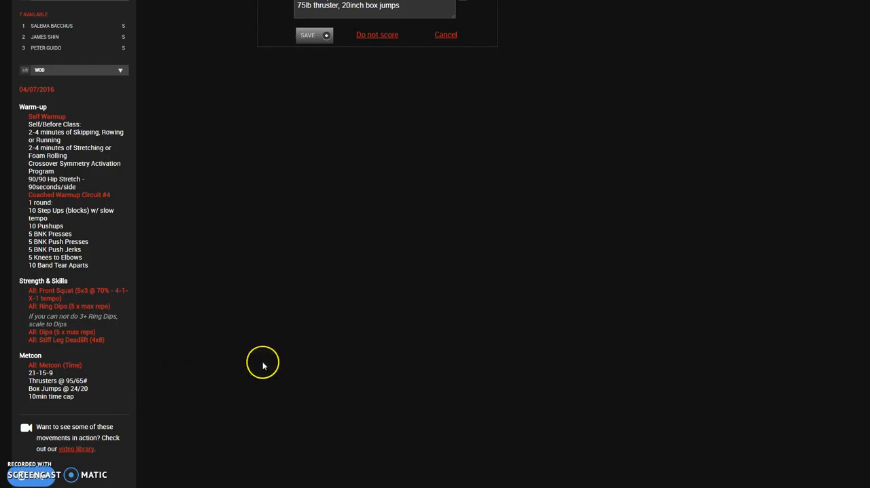
{"action": "scroll", "coordinate": [278, 343], "scroll_direction": "up", "scroll_amount": 3}
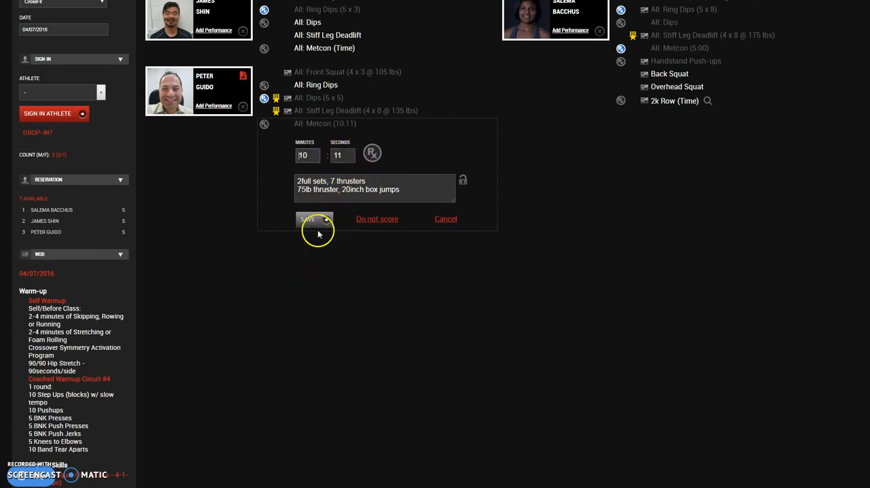
{"action": "scroll", "coordinate": [314, 245], "scroll_direction": "up", "scroll_amount": 2}
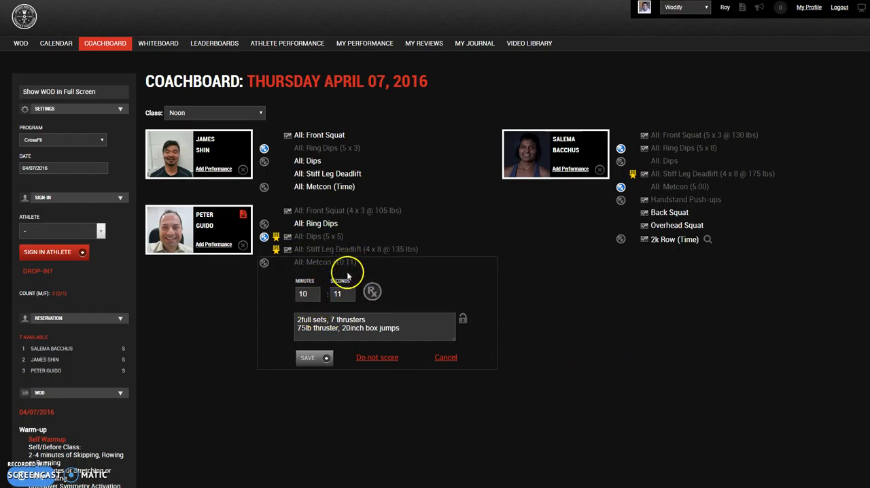
{"action": "mouse_move", "coordinate": [347, 268]}
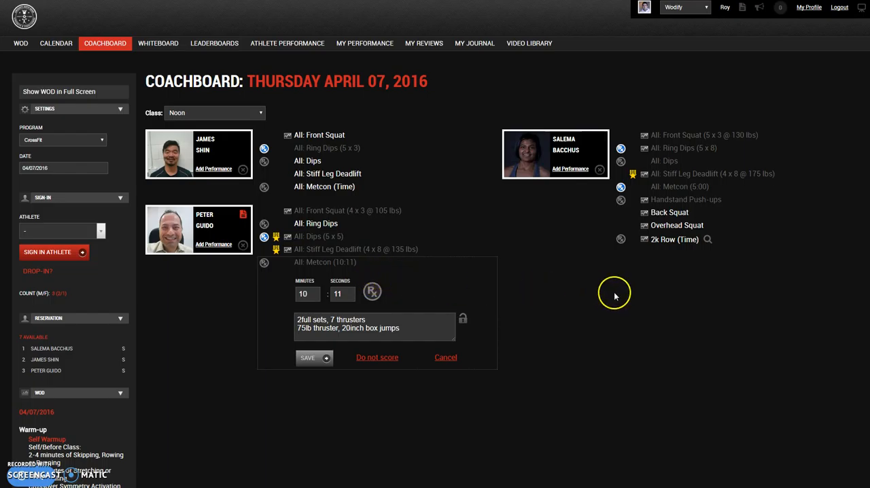
{"action": "left_click", "coordinate": [445, 358]}
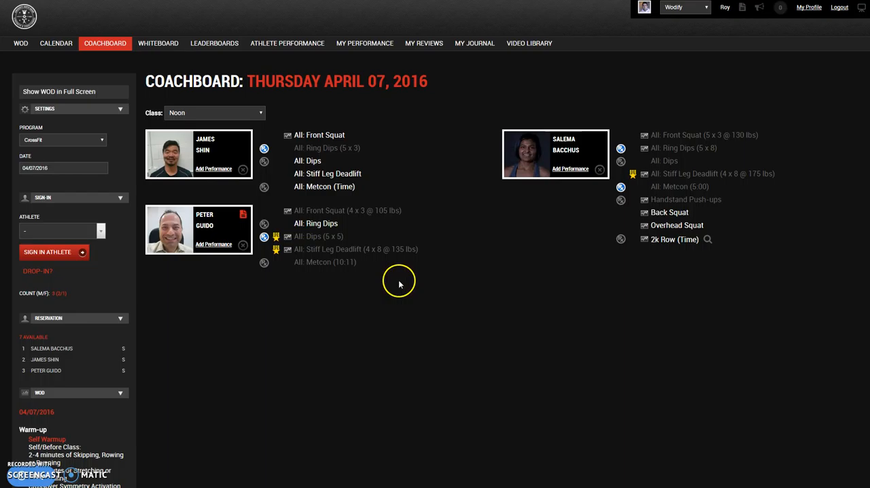
- Start adding a performance for the second male athlete in the Noon class
{"action": "left_click", "coordinate": [214, 244]}
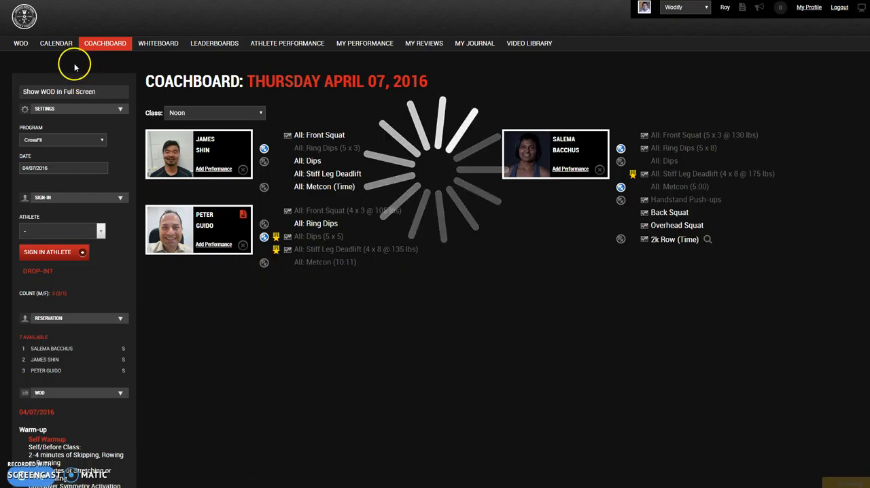